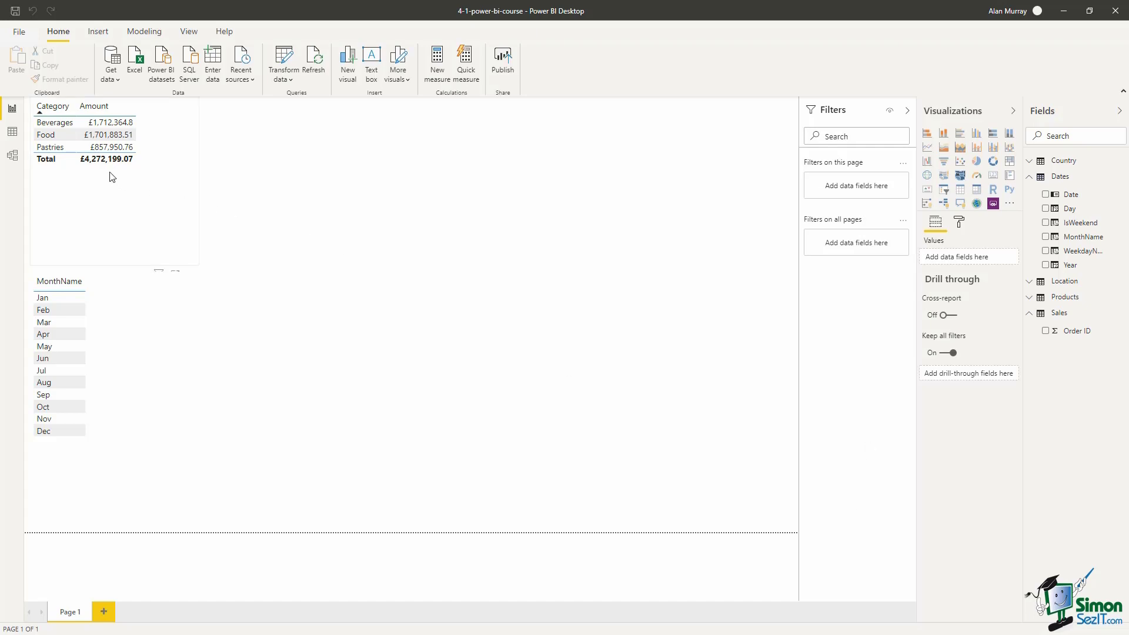
# Show the Sales table's rows (Order ID, Date, Product ID, Location ID, Amount) in Data view
pyautogui.click(13, 134)
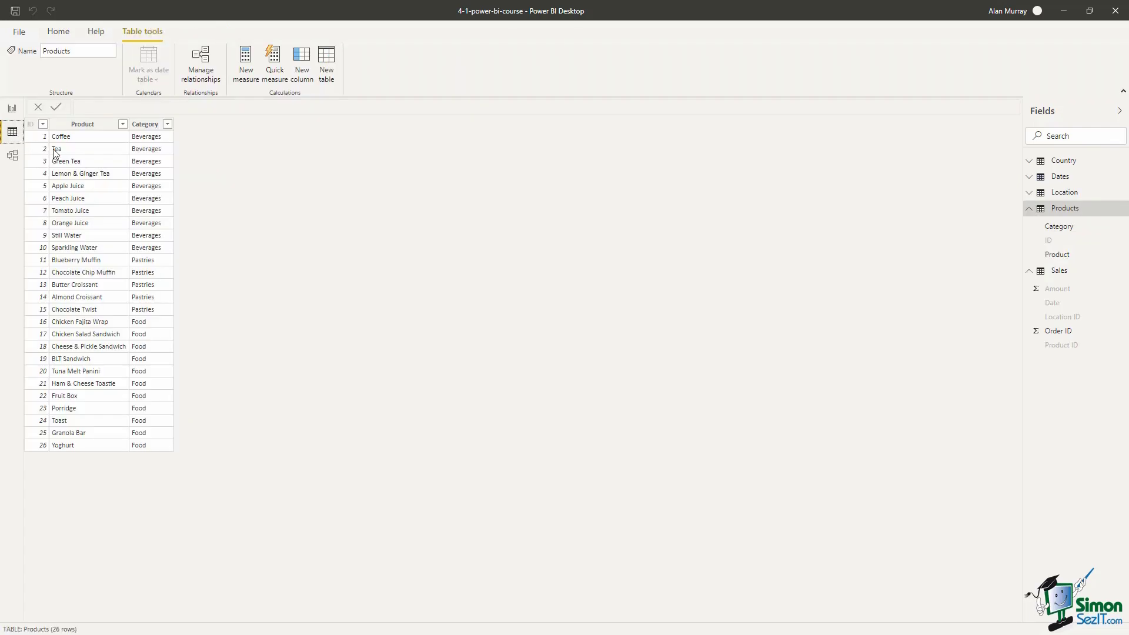
pyautogui.click(1060, 273)
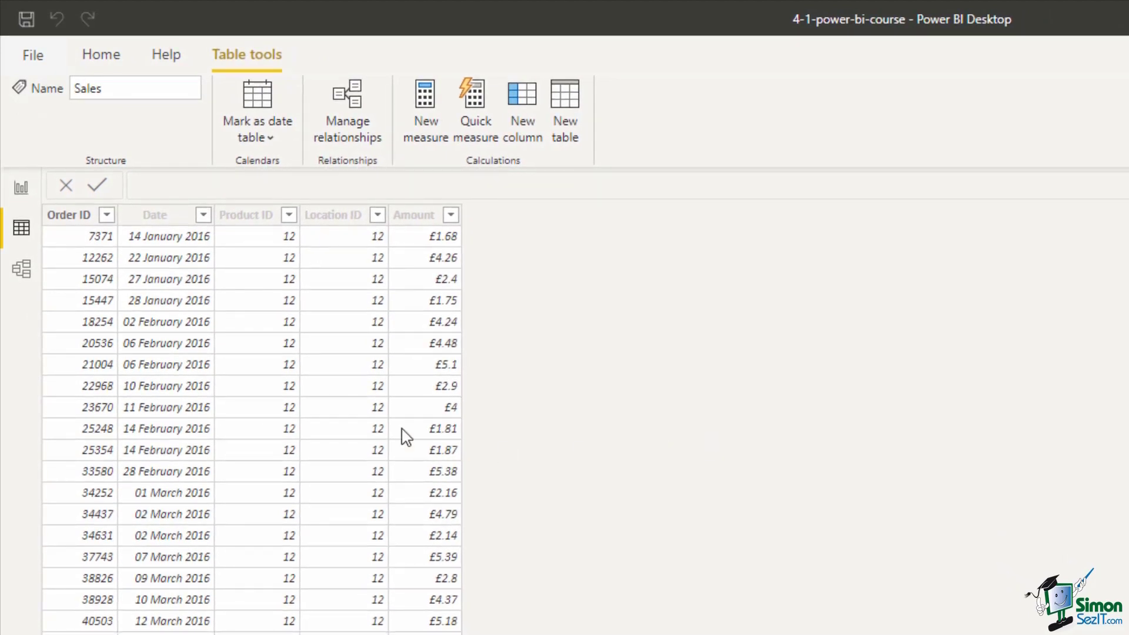
# Return to the report page and select the Category/Amount table visual
pyautogui.click(22, 191)
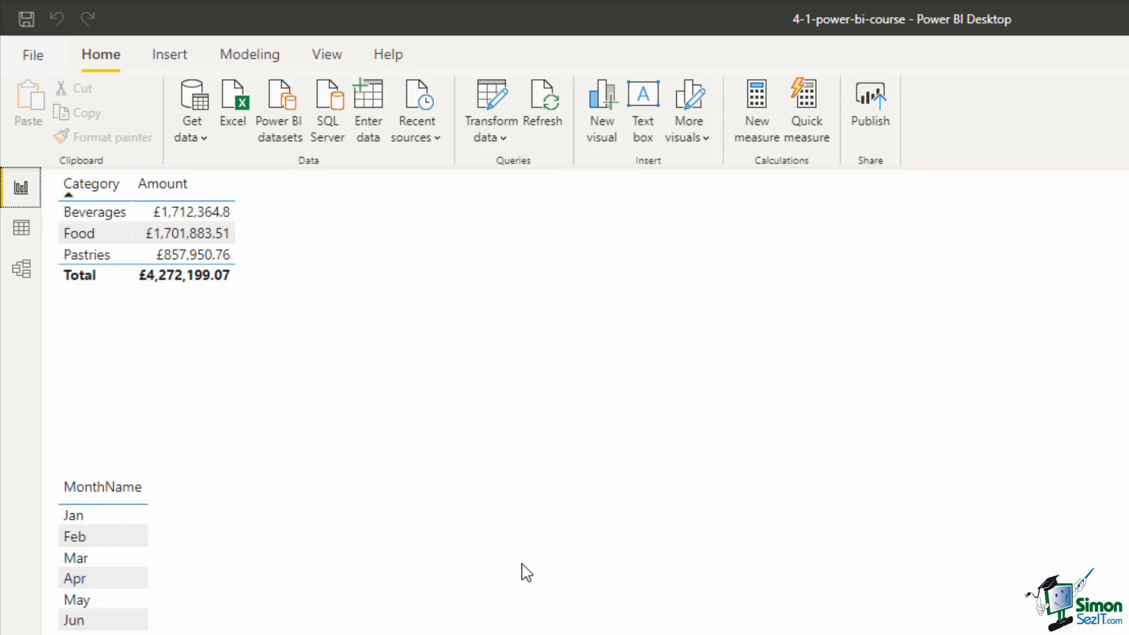
pyautogui.click(251, 201)
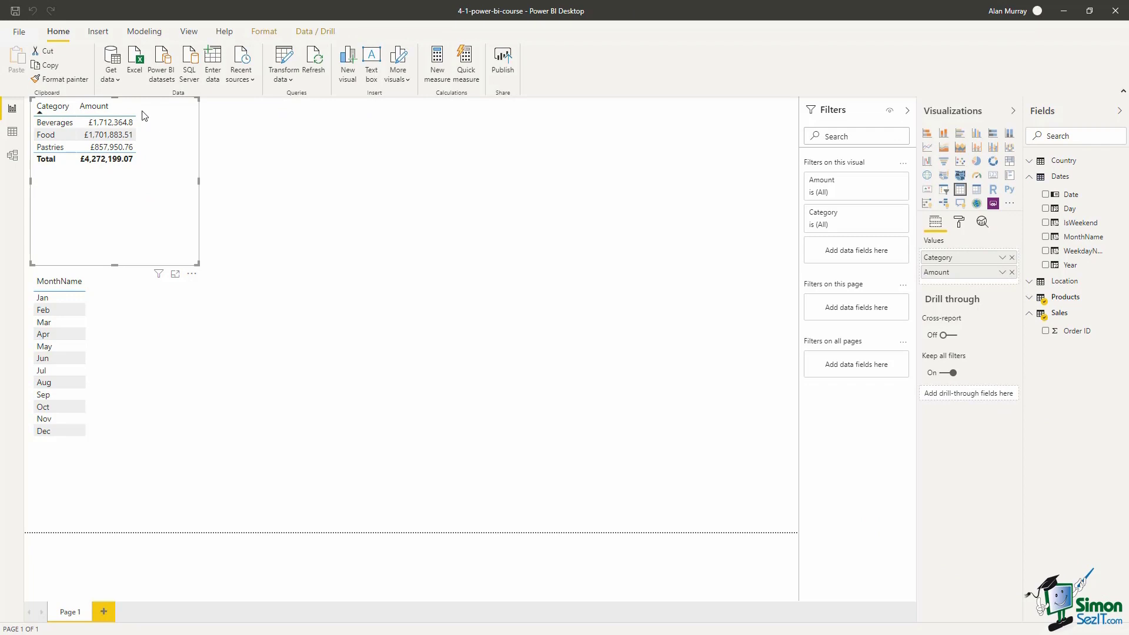
# Start a new measure in the Sales table from the Home ribbon
pyautogui.click(1065, 315)
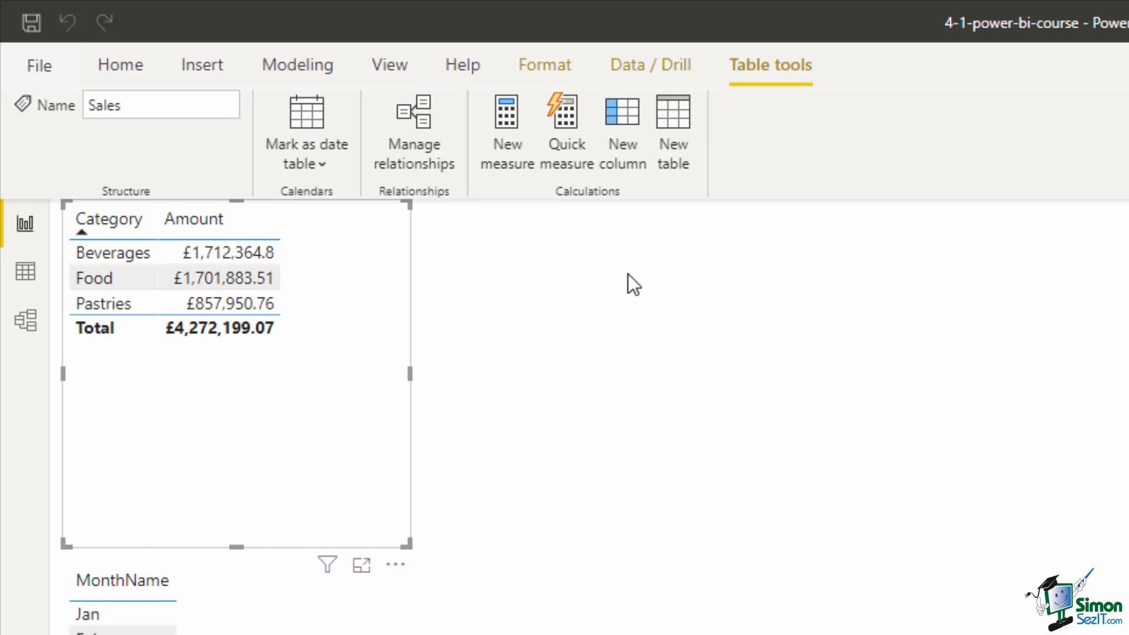
pyautogui.click(132, 62)
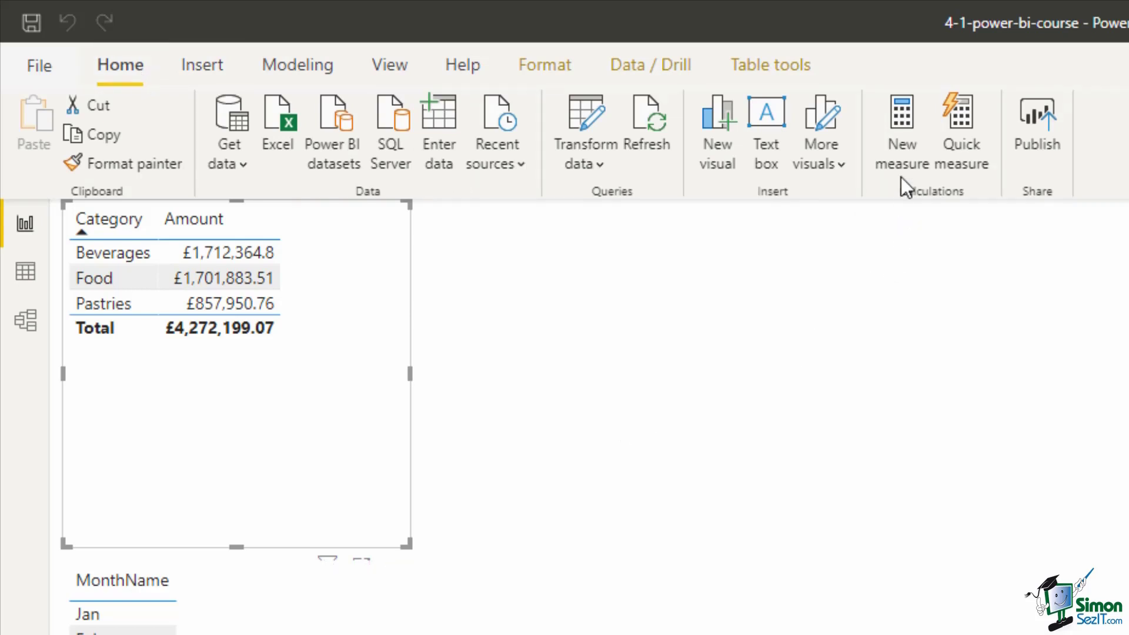
pyautogui.click(906, 147)
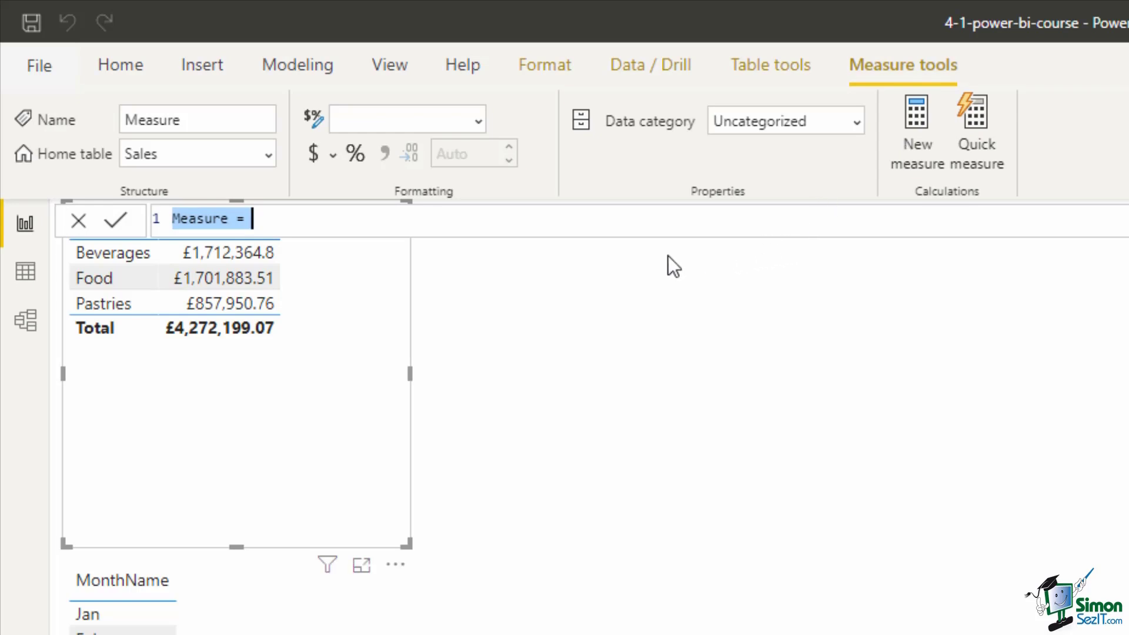
# Zoom in the formula bar and name the measure 'TotalRevenue ='
pyautogui.press('ctrl')
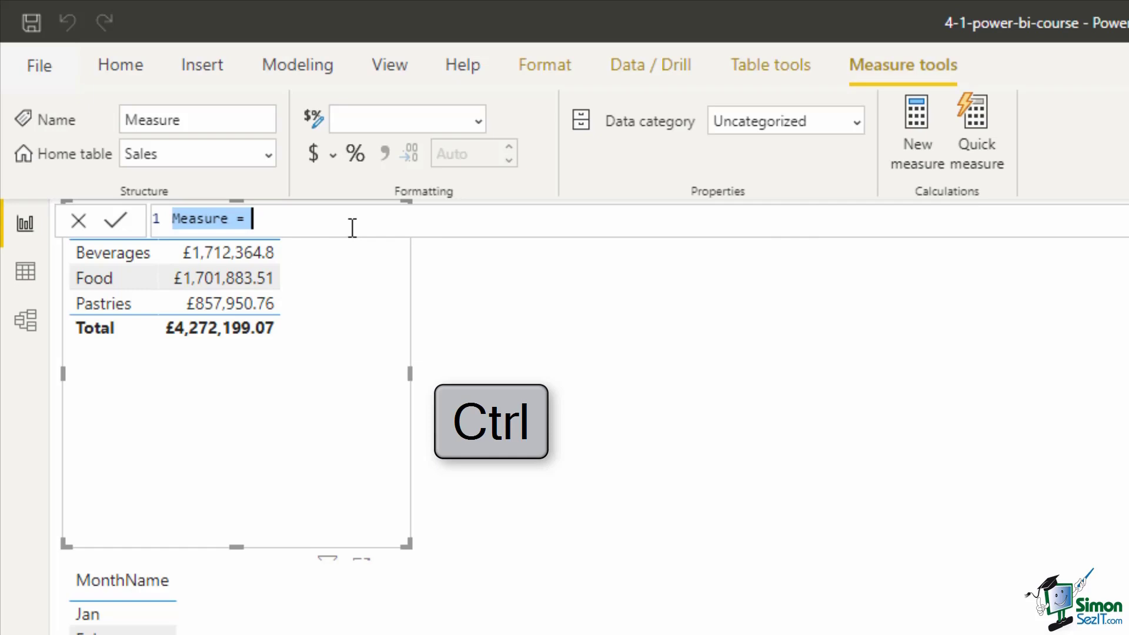
pyautogui.scroll(1, 352, 228)
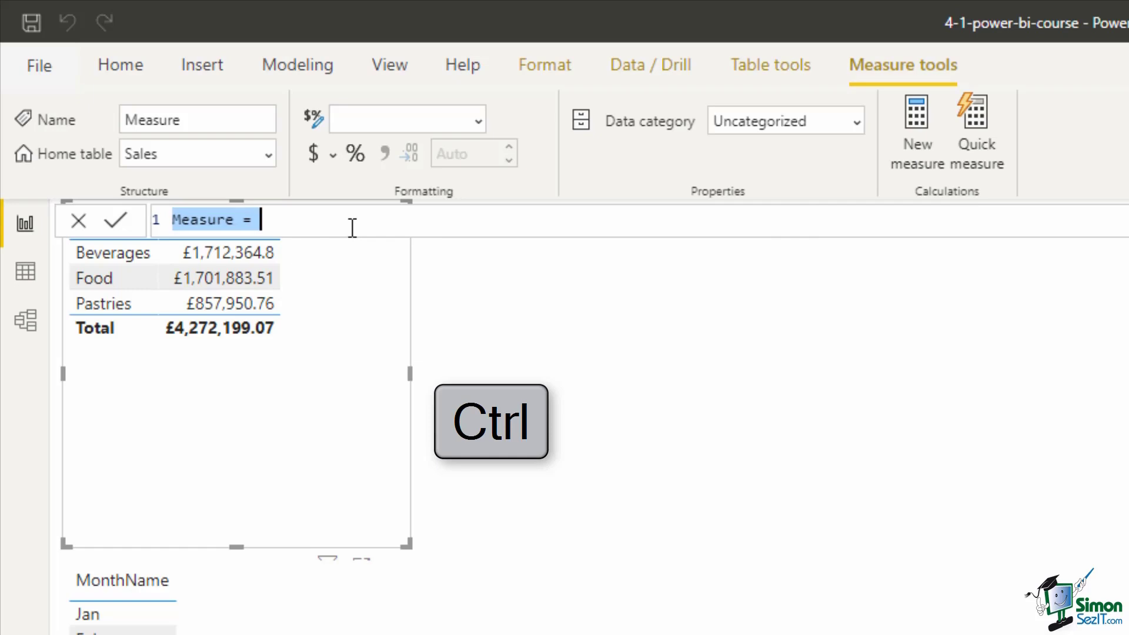
pyautogui.scroll(1, 353, 228)
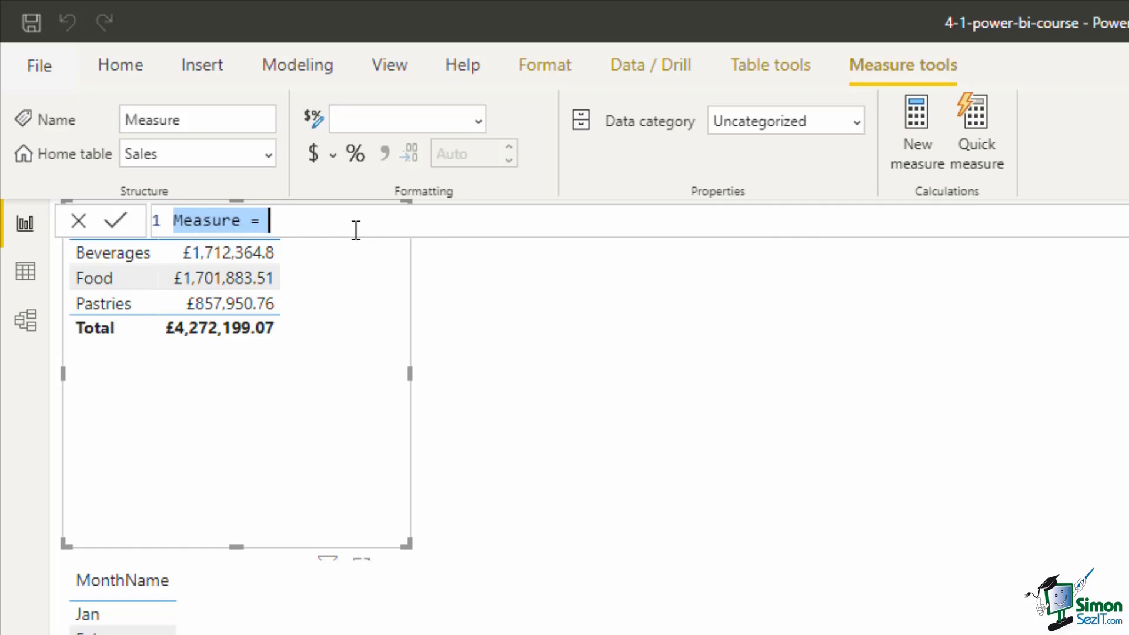
pyautogui.scroll(1, 356, 229)
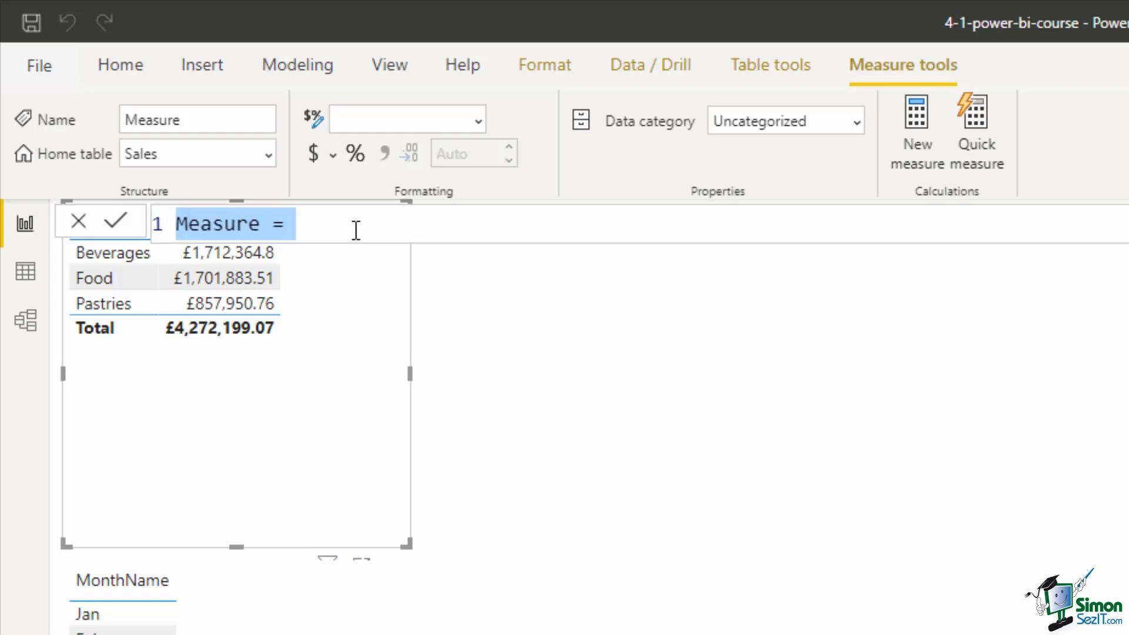
pyautogui.write('TotalRevenu')
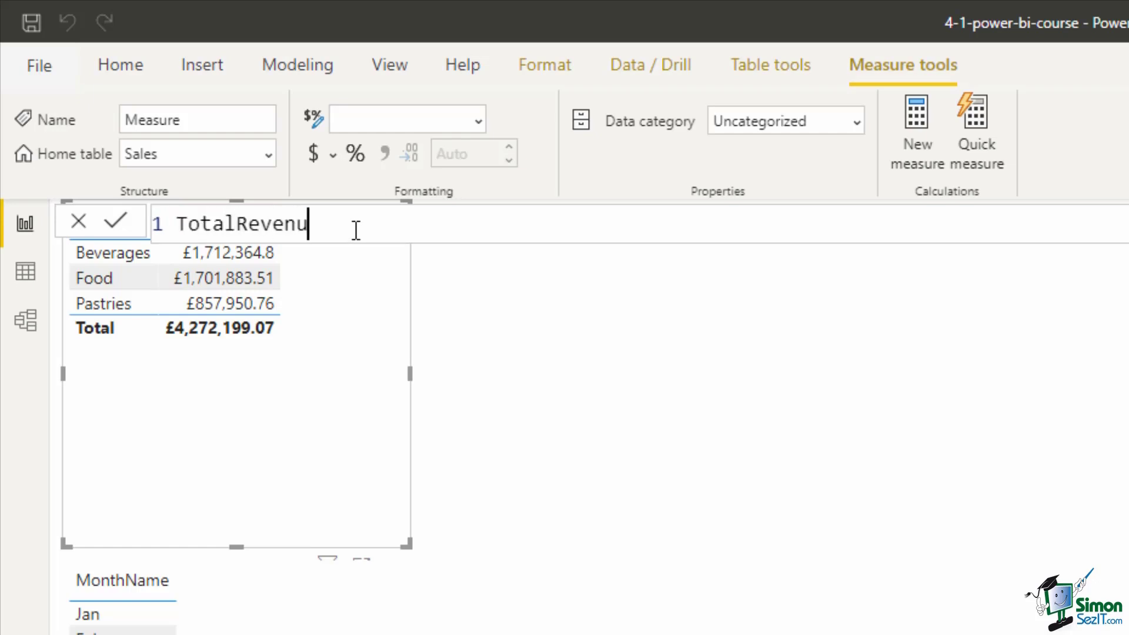
pyautogui.write('e =')
# Complete the formula as SUM(Sales[Amount]) using IntelliSense and commit it
pyautogui.write('su')
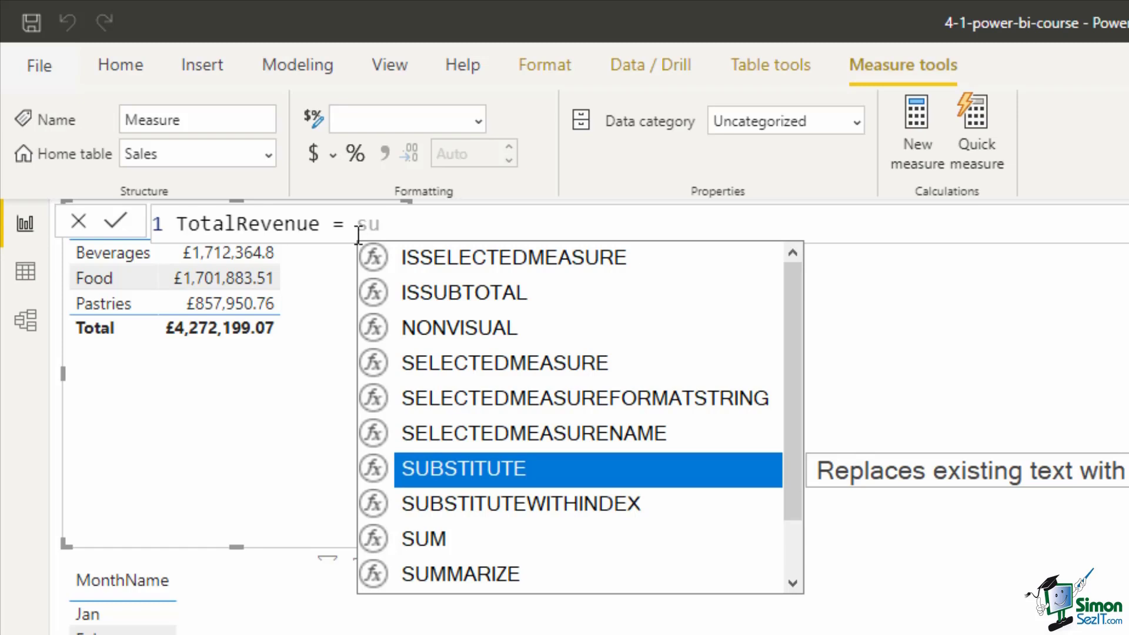
pyautogui.doubleClick(428, 538)
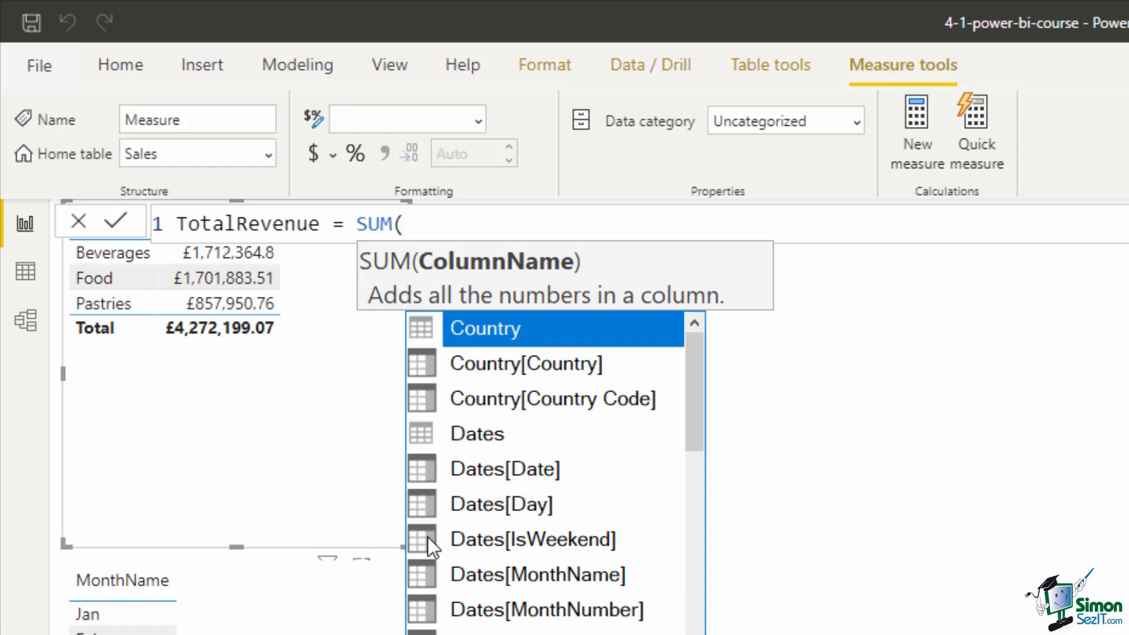
pyautogui.write('sal')
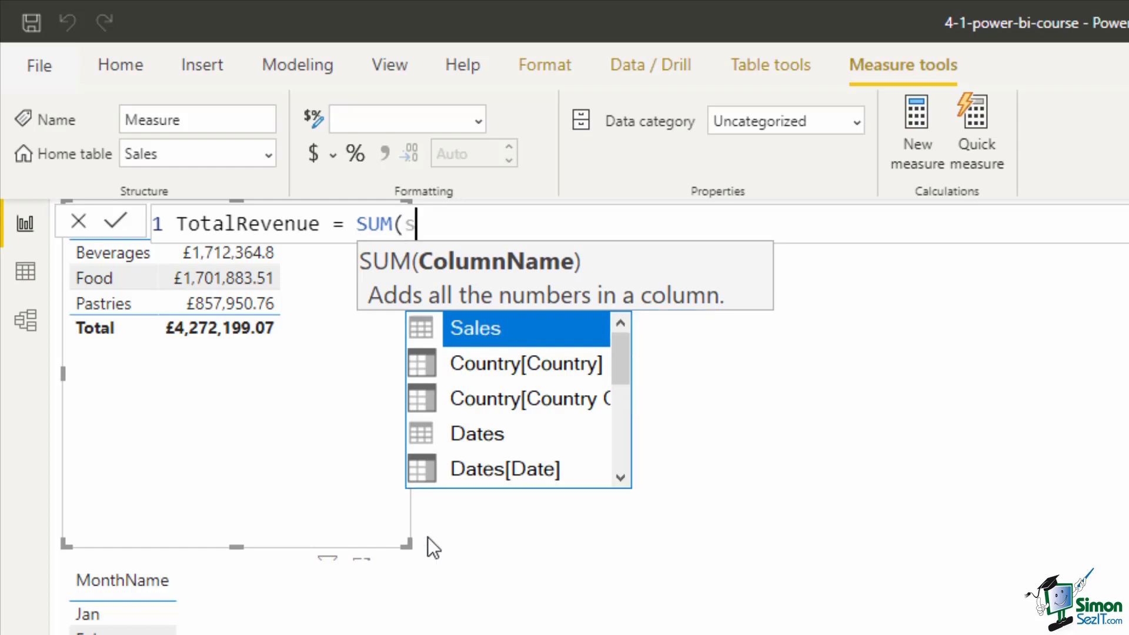
pyautogui.press('Down')
pyautogui.press('Down')
pyautogui.press('Down')
pyautogui.press('Down')
pyautogui.press('Down')
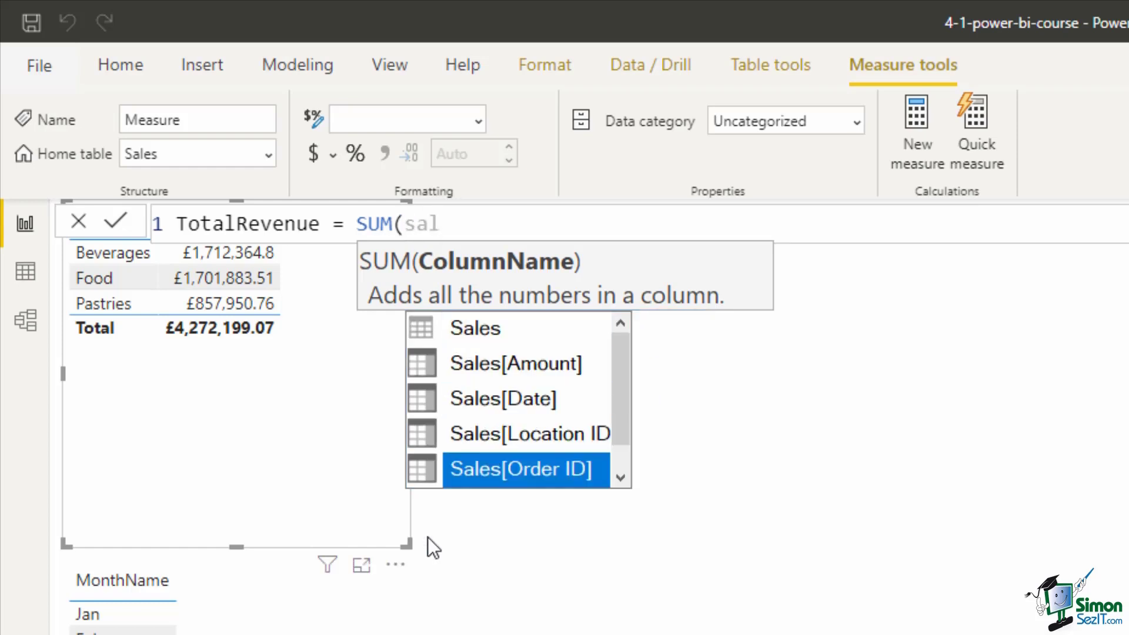
pyautogui.press('Up')
pyautogui.press('Up')
pyautogui.press('Up')
pyautogui.press('Up')
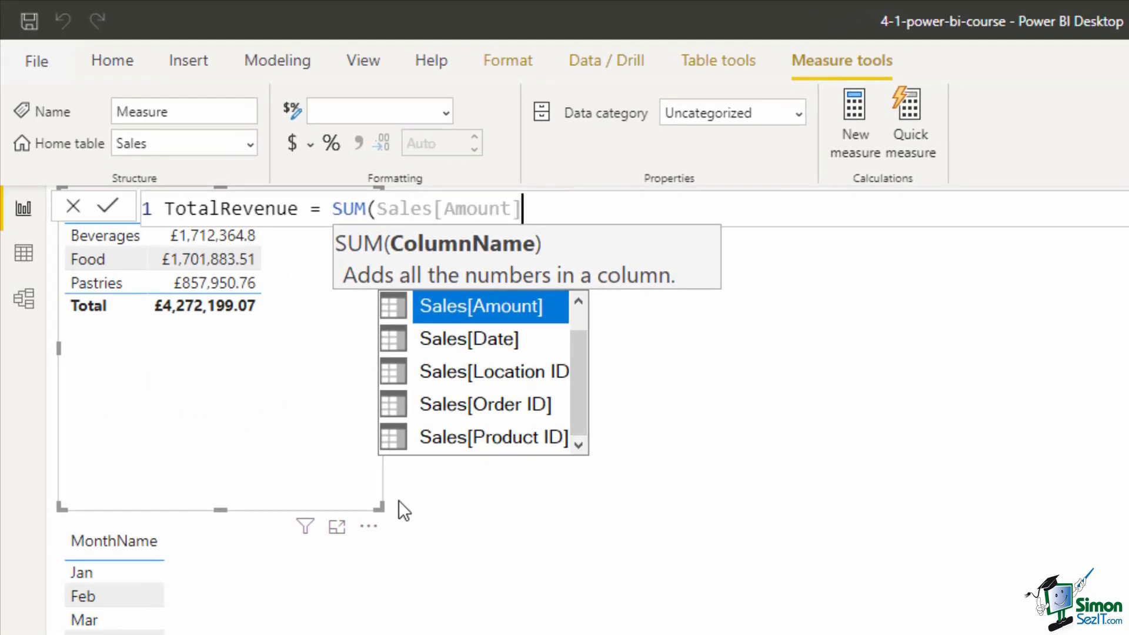
pyautogui.press('Tab')
pyautogui.write(')')
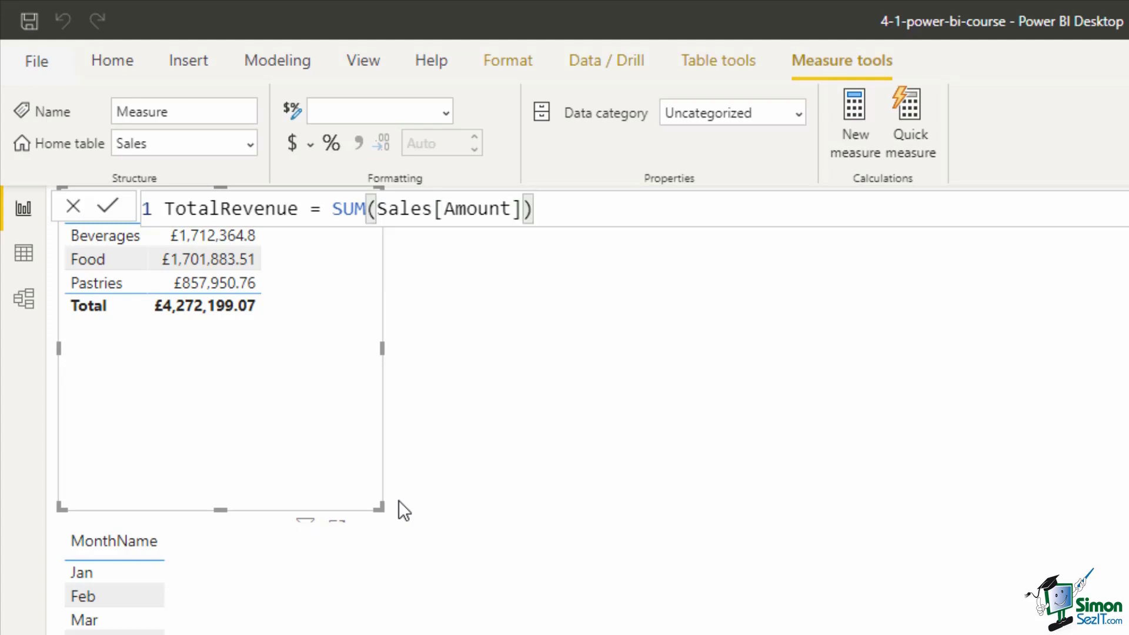
pyautogui.press('Return')
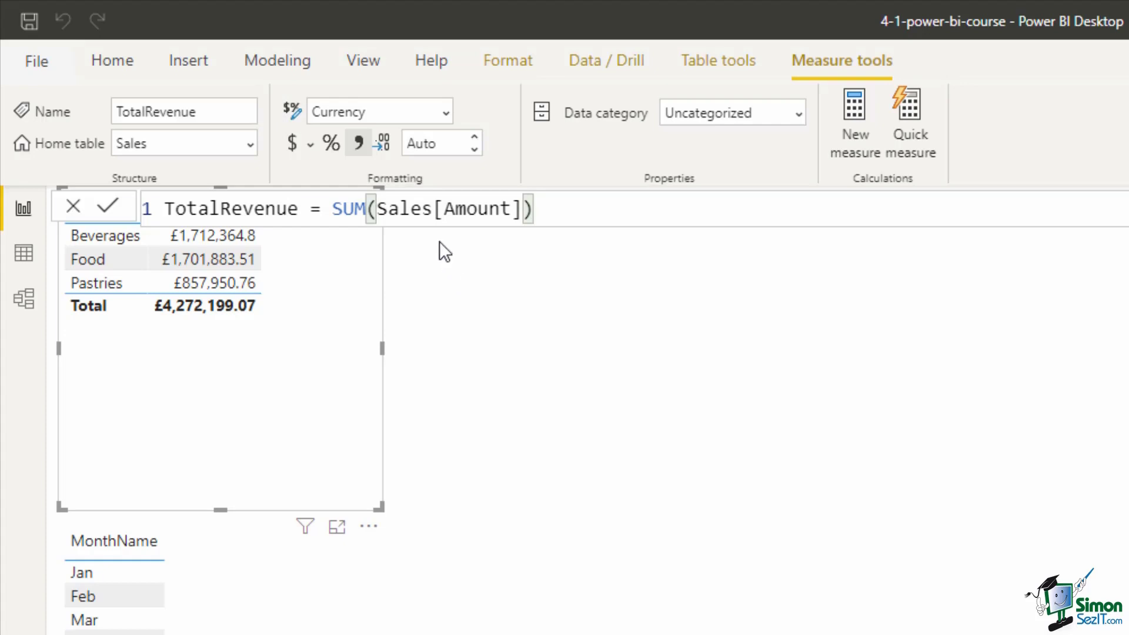
# Format TotalRevenue as £ English (United Kingdom) currency, keeping Sales as its home table
pyautogui.click(312, 146)
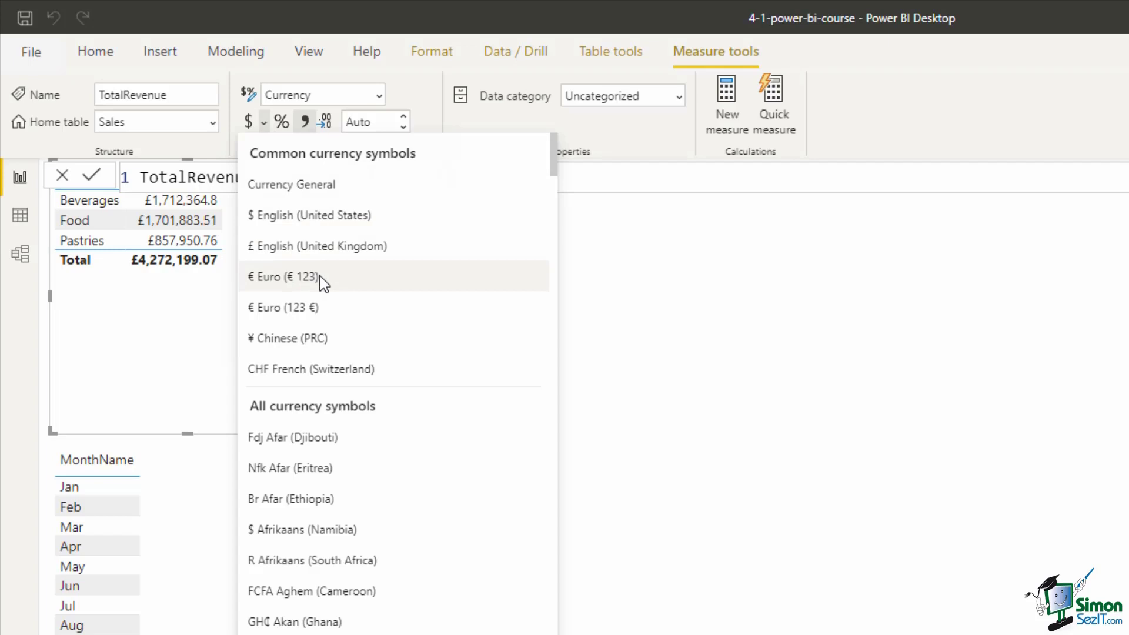
pyautogui.click(323, 245)
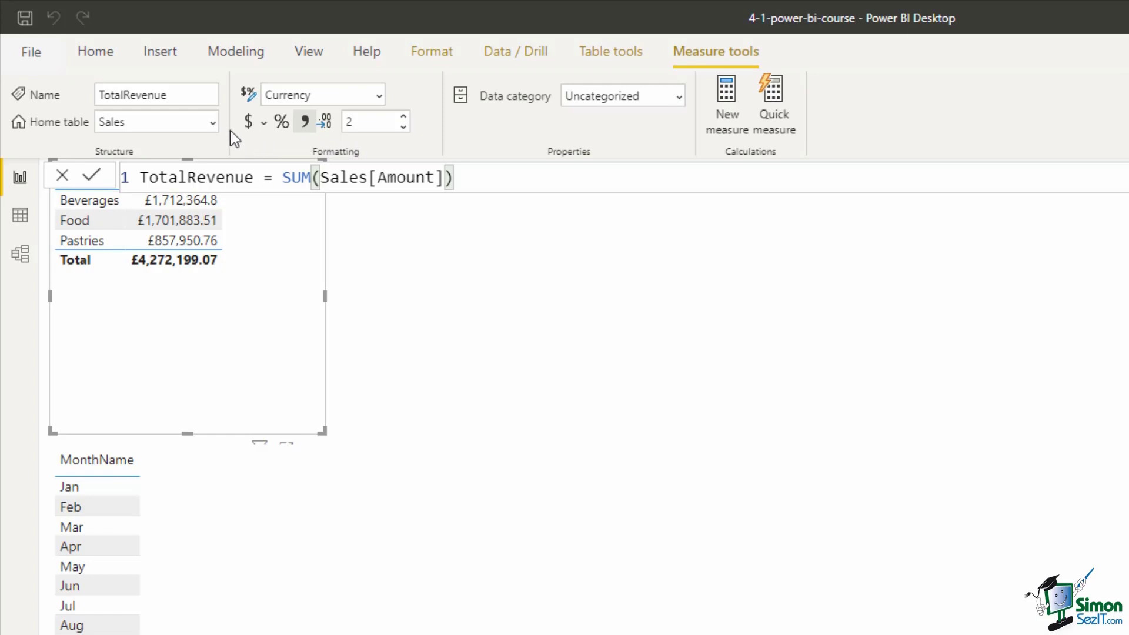
pyautogui.click(214, 126)
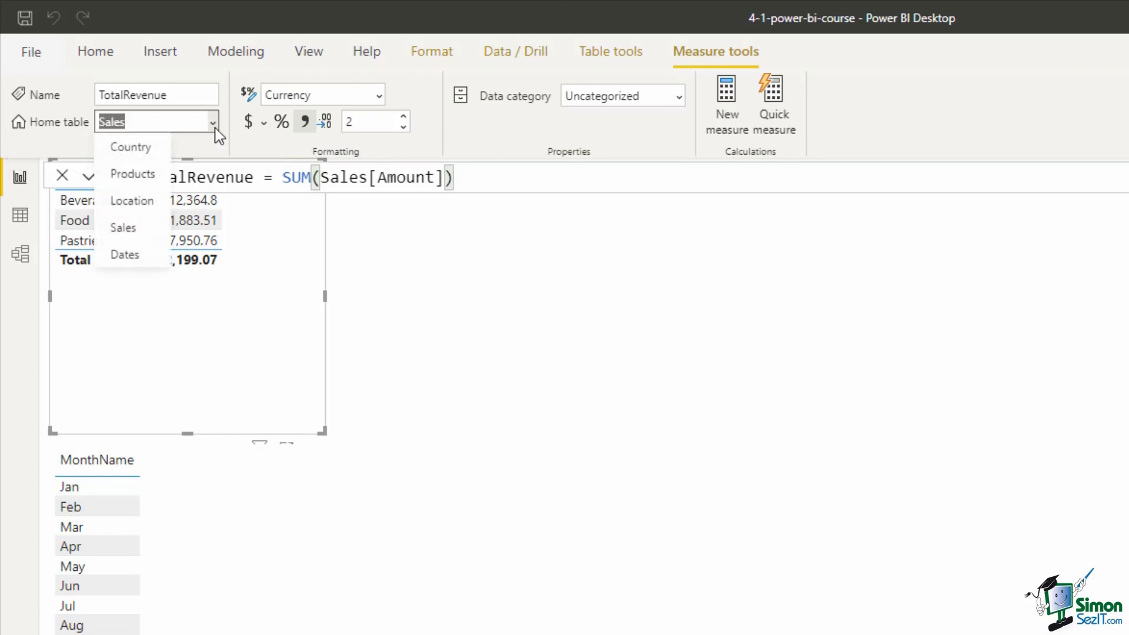
pyautogui.click(244, 147)
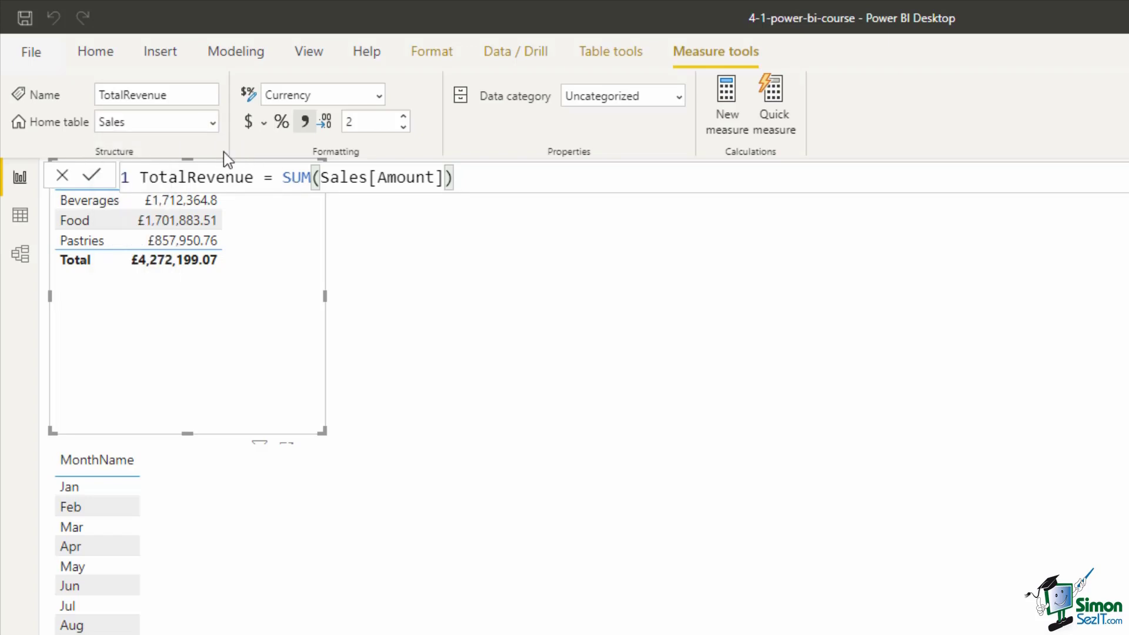
# Replace Amount with TotalRevenue in the category table's Values (Beverages £1,712,364.80)
pyautogui.click(557, 462)
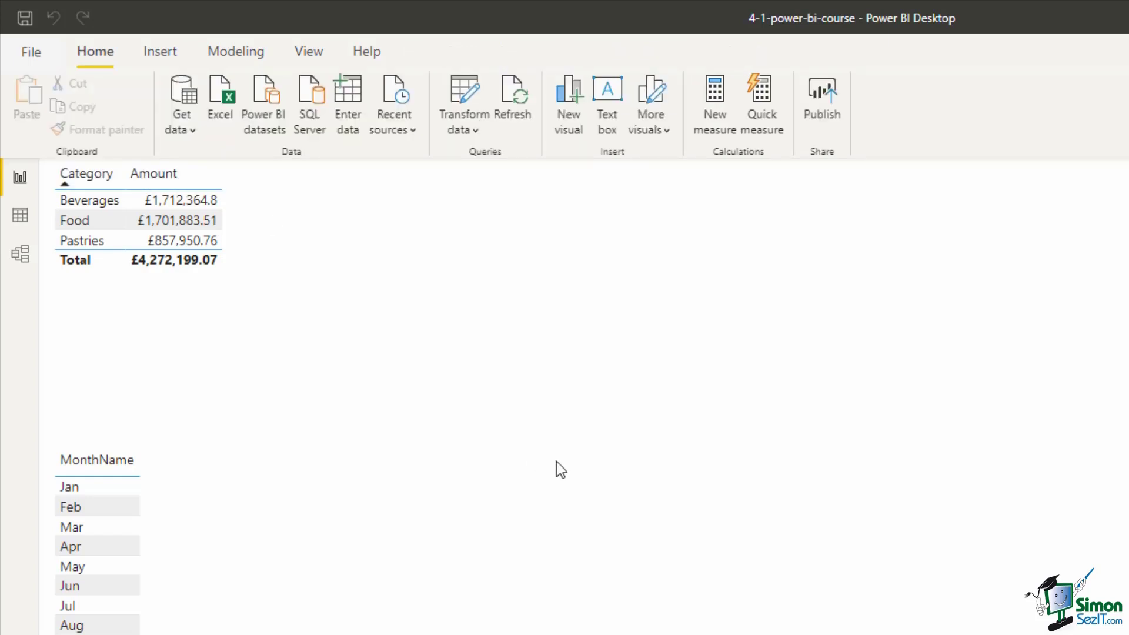
pyautogui.click(270, 225)
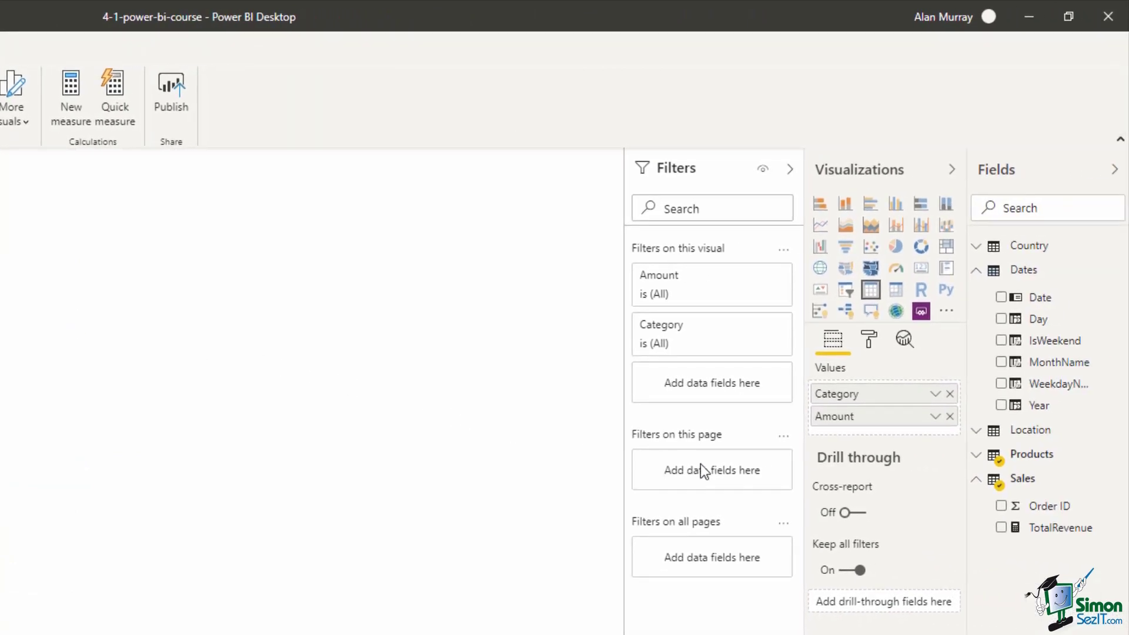
pyautogui.click(950, 417)
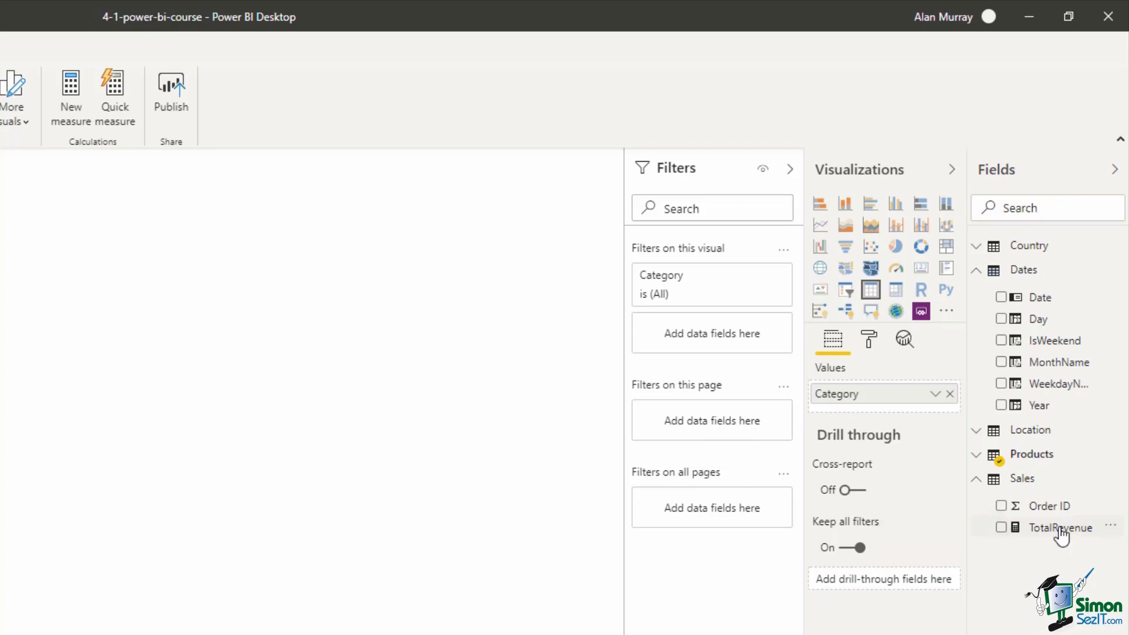
pyautogui.moveTo(1059, 530); pyautogui.dragTo(880, 411)
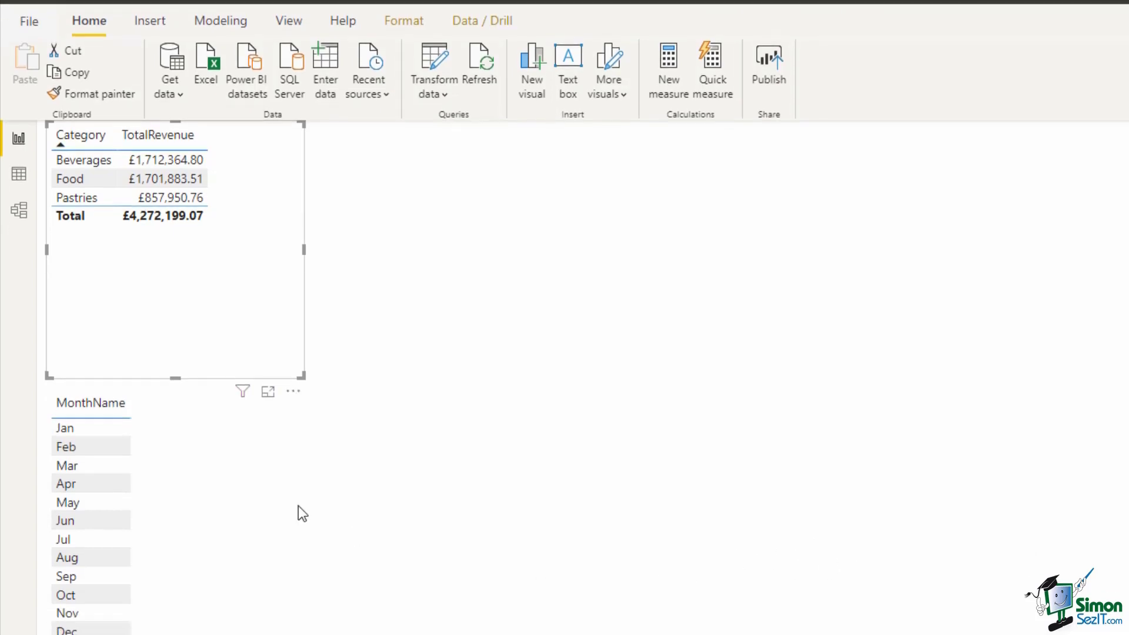
# Add TotalRevenue to the MonthName table's Values, totalling £4,272,199.07
pyautogui.click(201, 395)
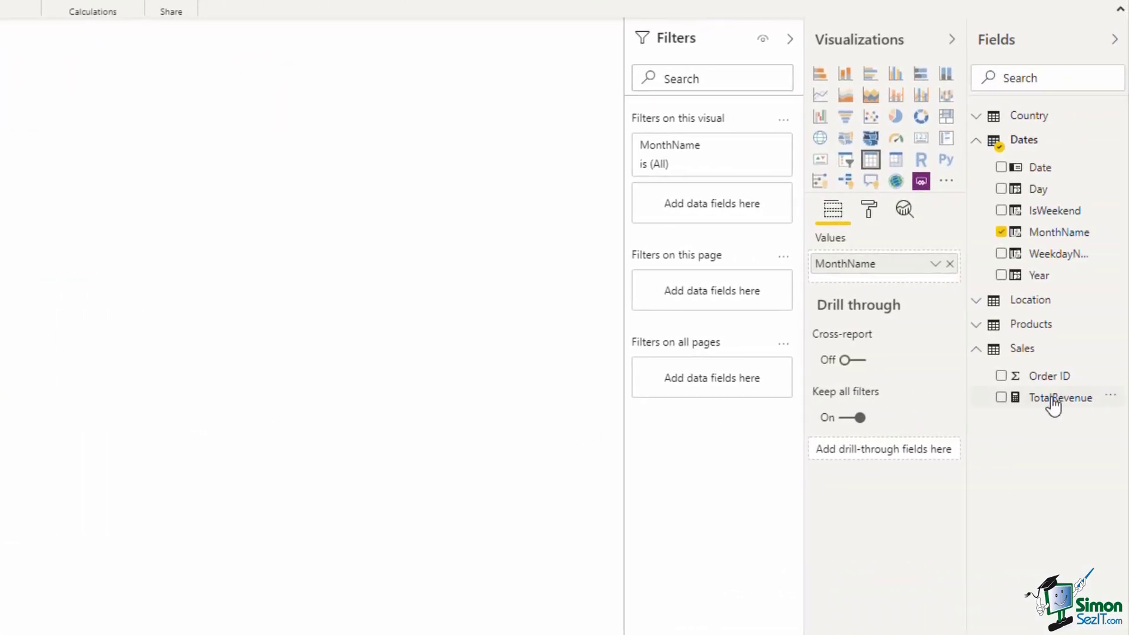
pyautogui.moveTo(1053, 405); pyautogui.dragTo(898, 285)
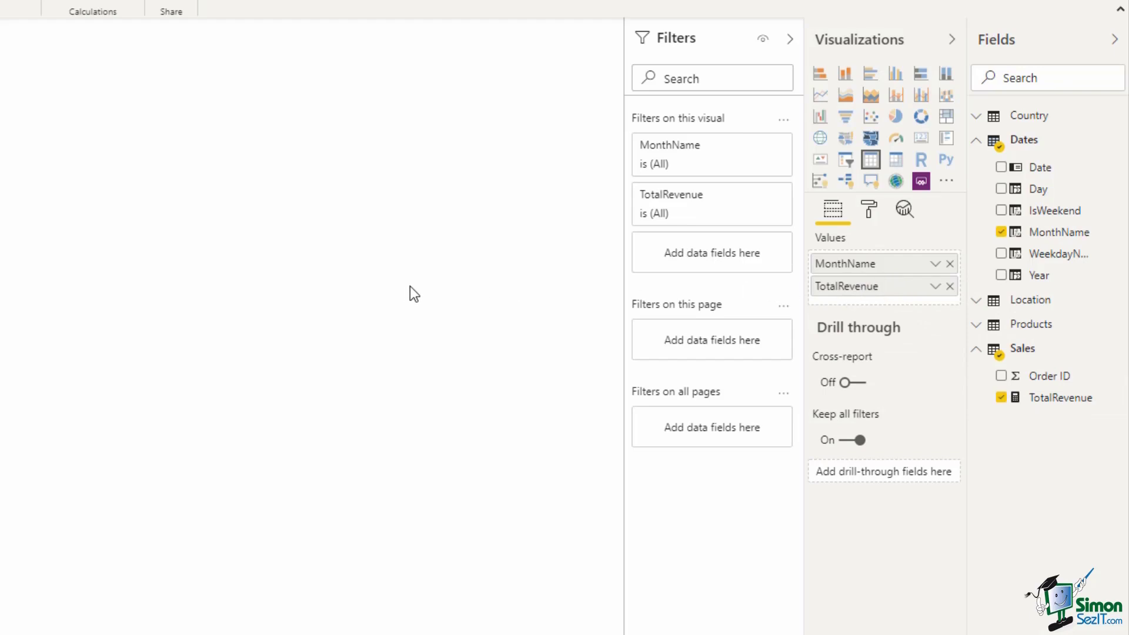